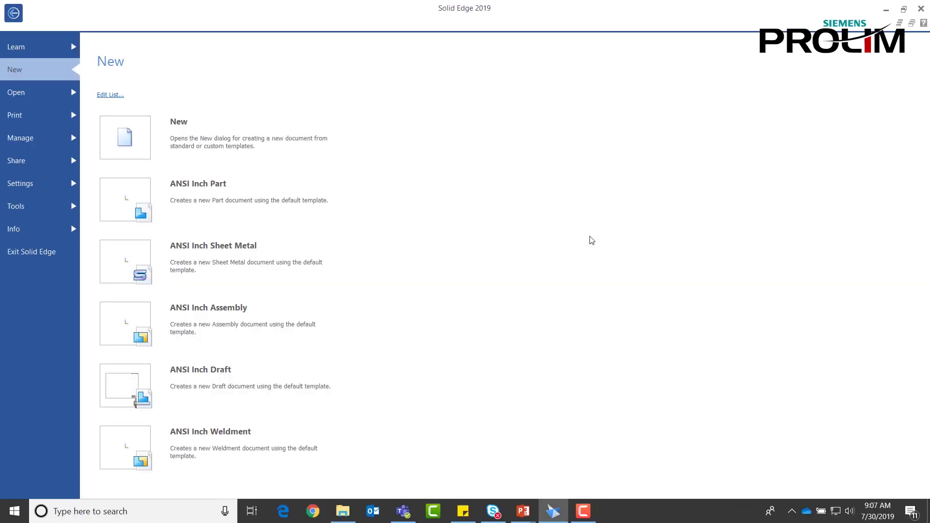
Pick out the ANSI Inch Part template on the New page.
mouse_move(282, 207)
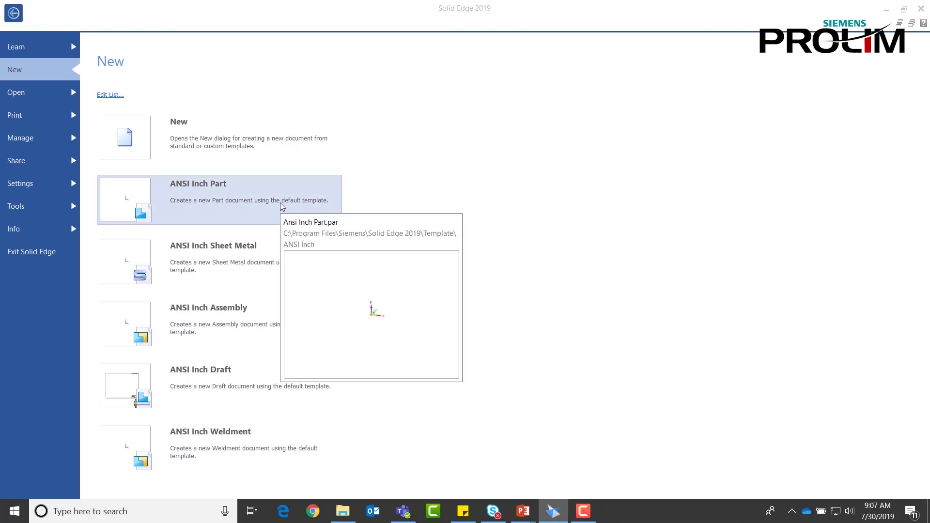
Create a new inch part and sketch a rectangle centred on the origin.
click(284, 206)
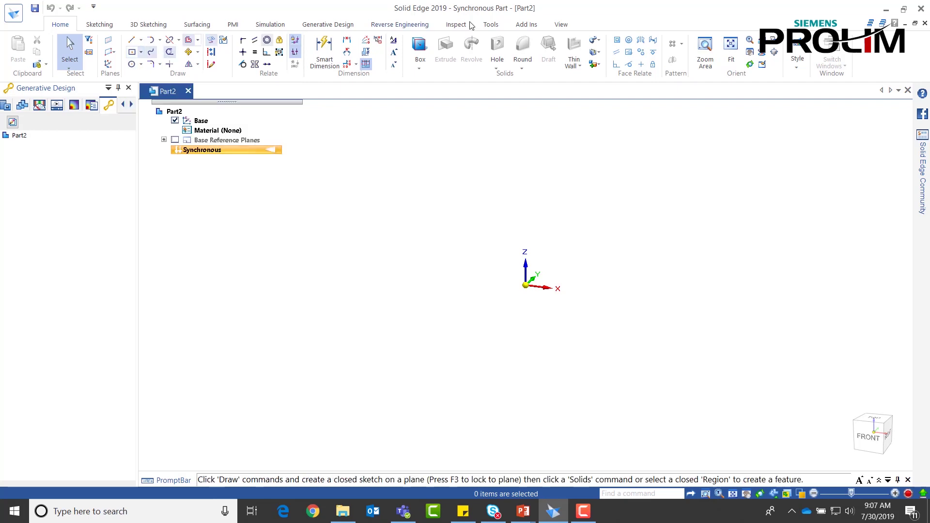
click(132, 52)
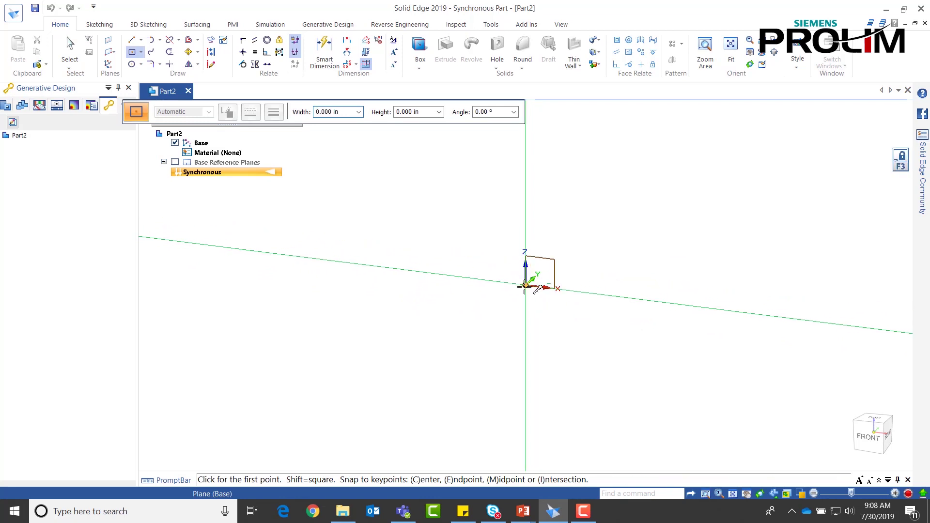
click(526, 285)
click(665, 224)
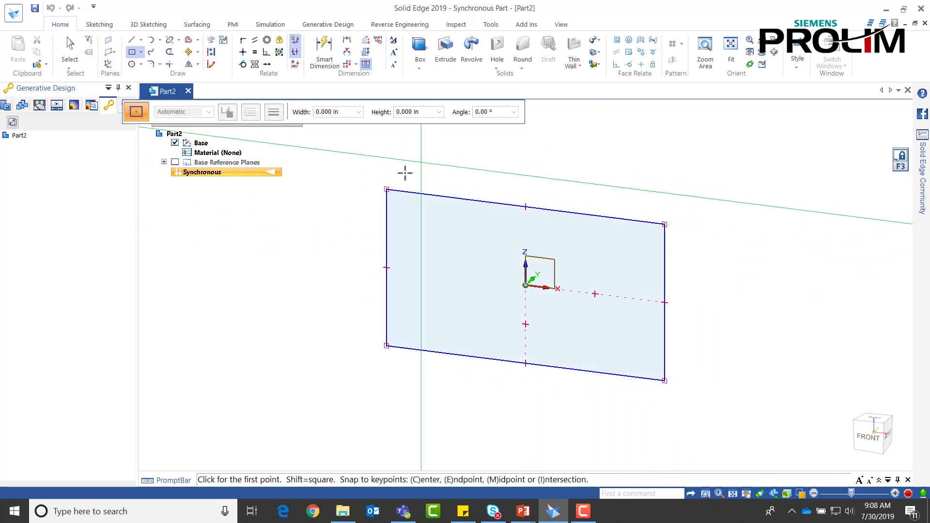
key(Escape)
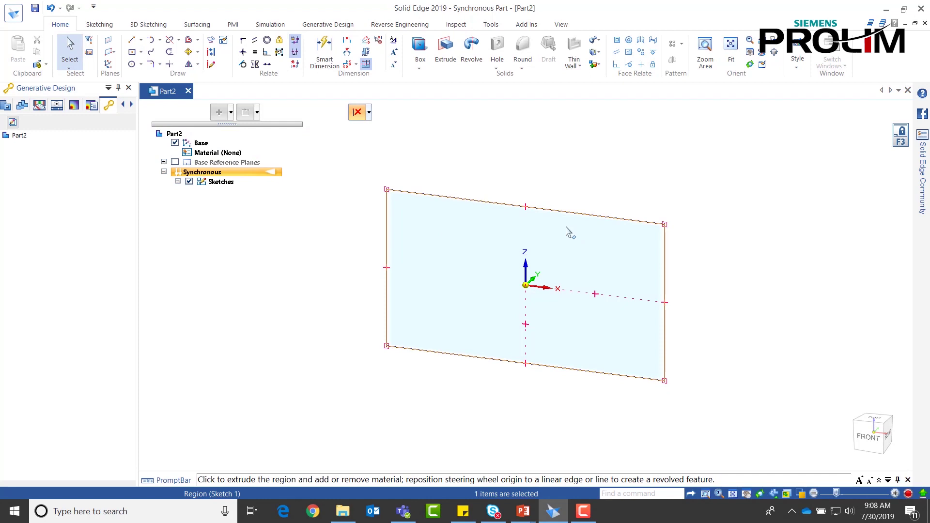
Extrude the rectangle region into a box as Protrusion 1.
click(448, 227)
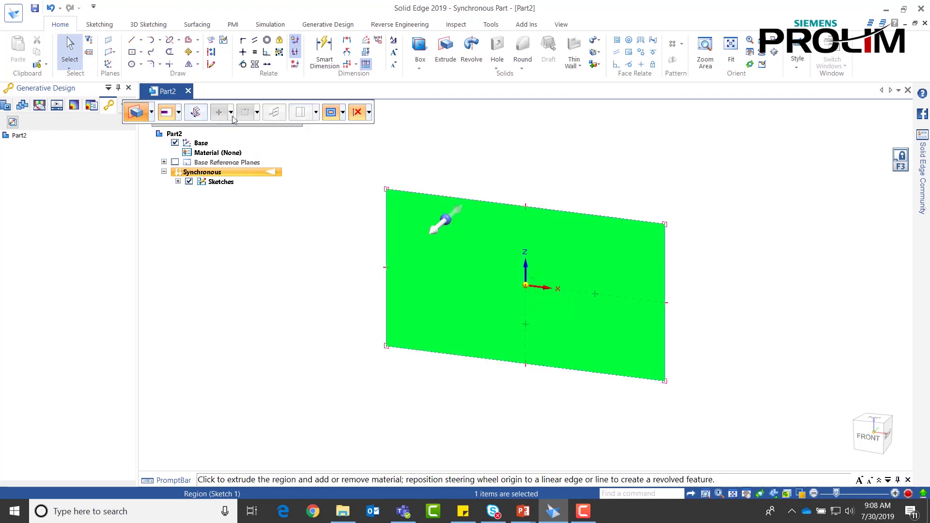
click(438, 226)
click(406, 260)
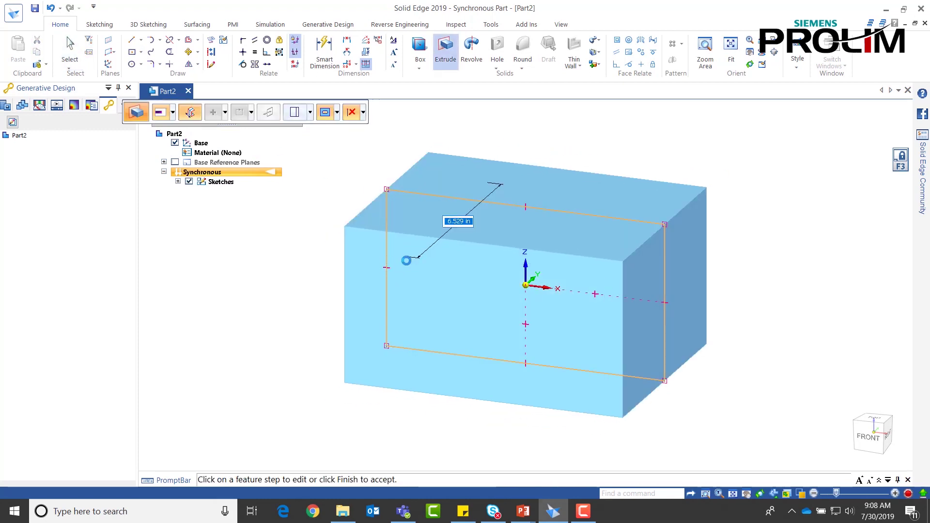
Draw a line across the box's top face, dividing it front to back.
click(131, 39)
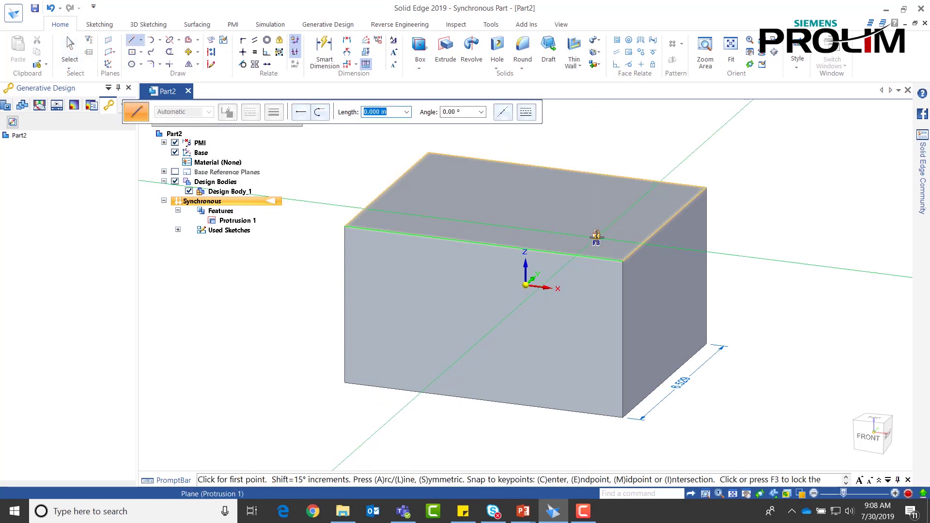
key(F3)
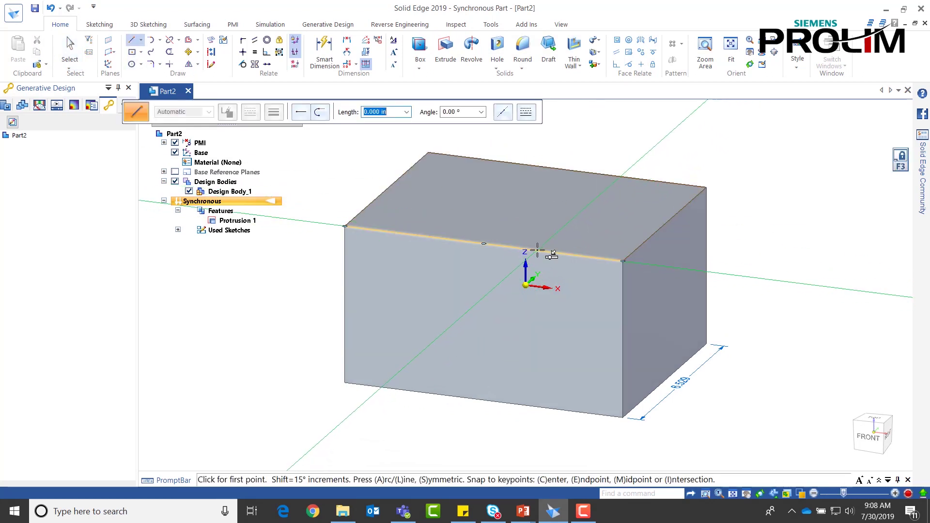
click(538, 250)
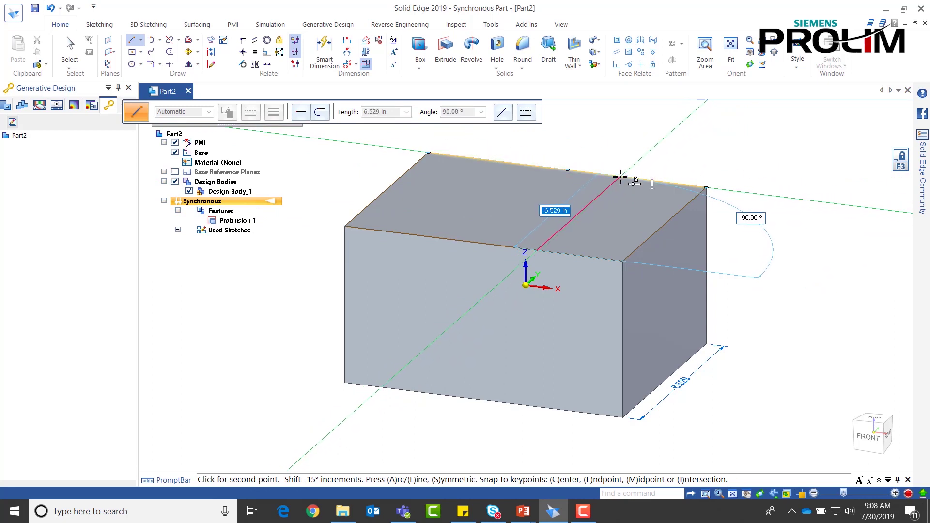
click(621, 175)
key(Escape)
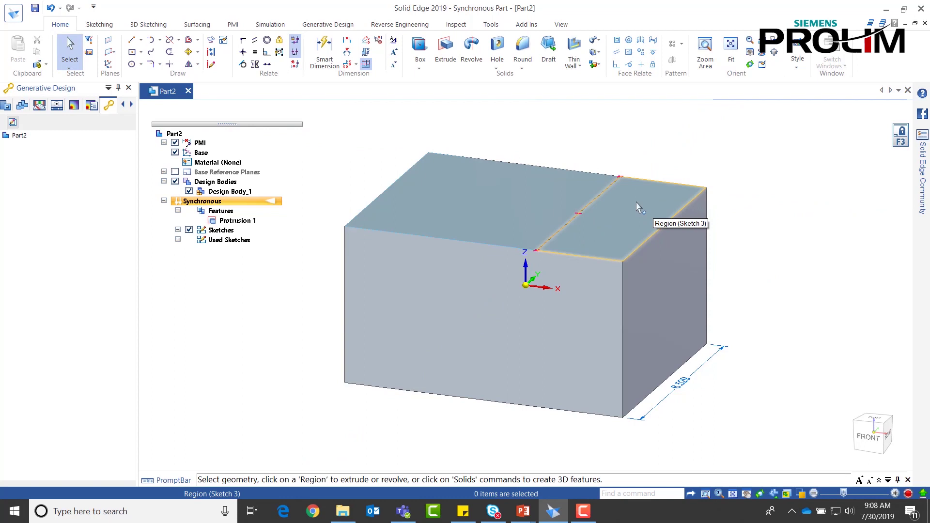
Extrude the right-hand top region upward about 2.439 in as Protrusion 2.
click(637, 205)
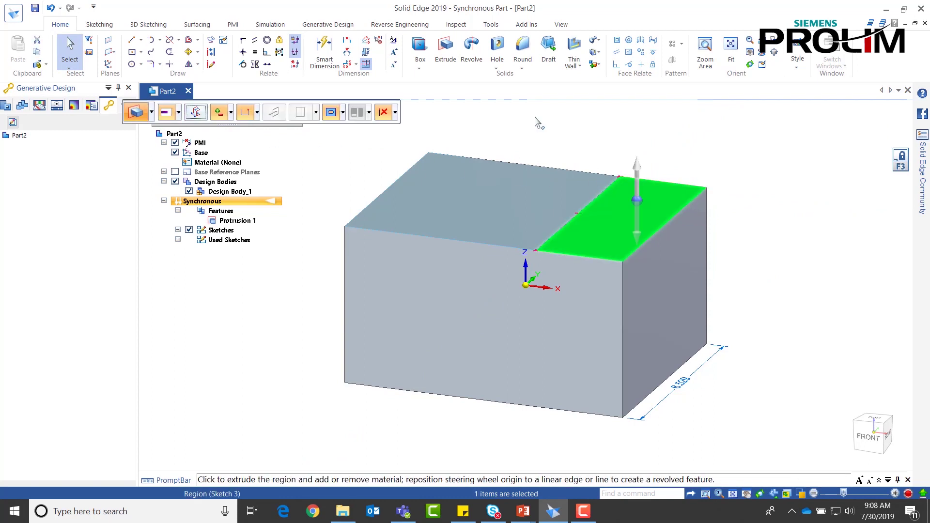
click(639, 138)
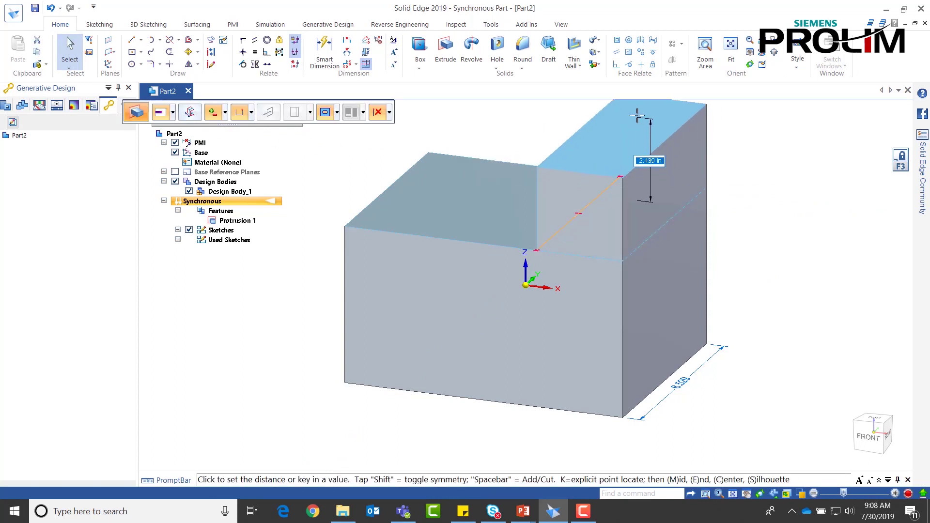
click(632, 214)
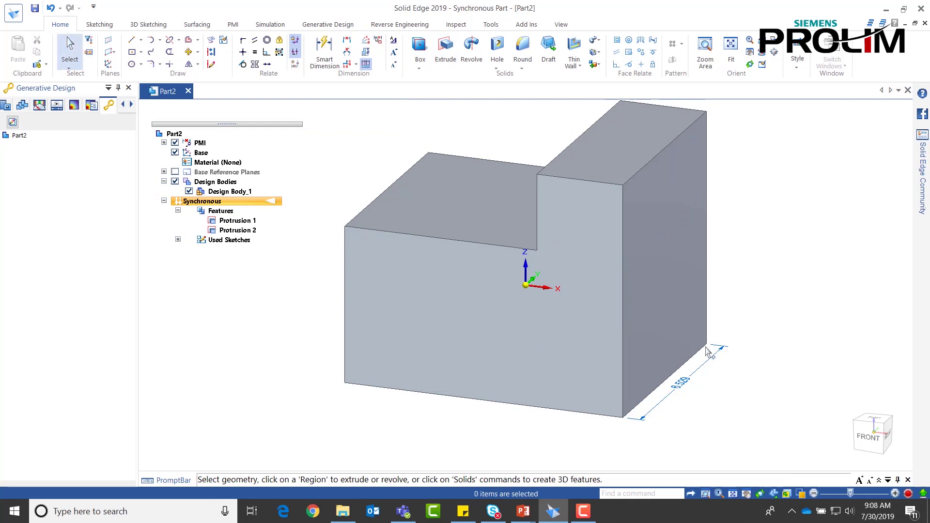
scroll(663, 449, down, 1)
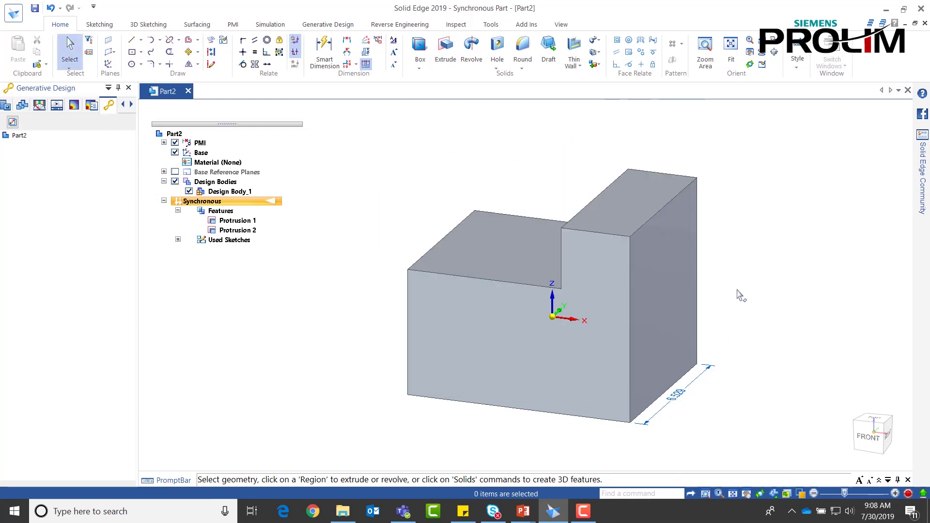
scroll(738, 286, up, 1)
scroll(463, 155, down, 1)
scroll(495, 152, up, 1)
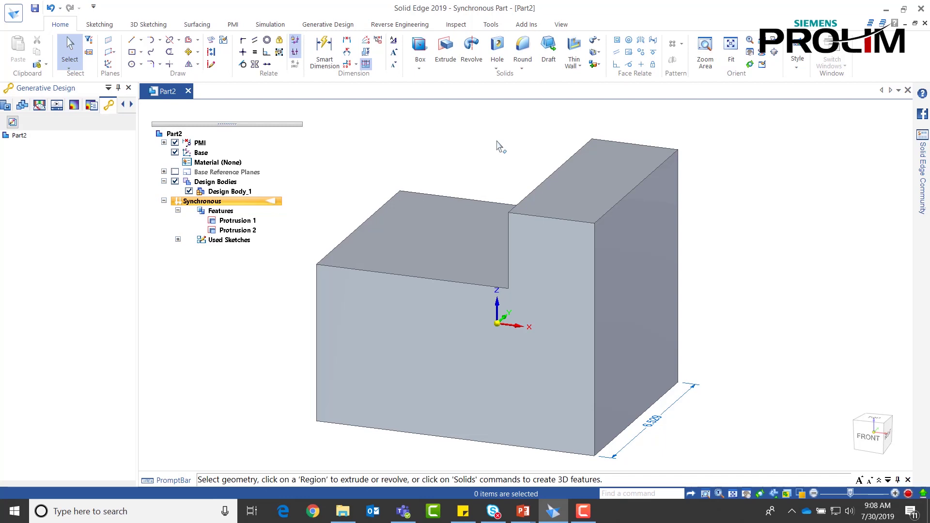
Switch the L-shaped block to the Synchronous Sheet Metal environment.
click(490, 25)
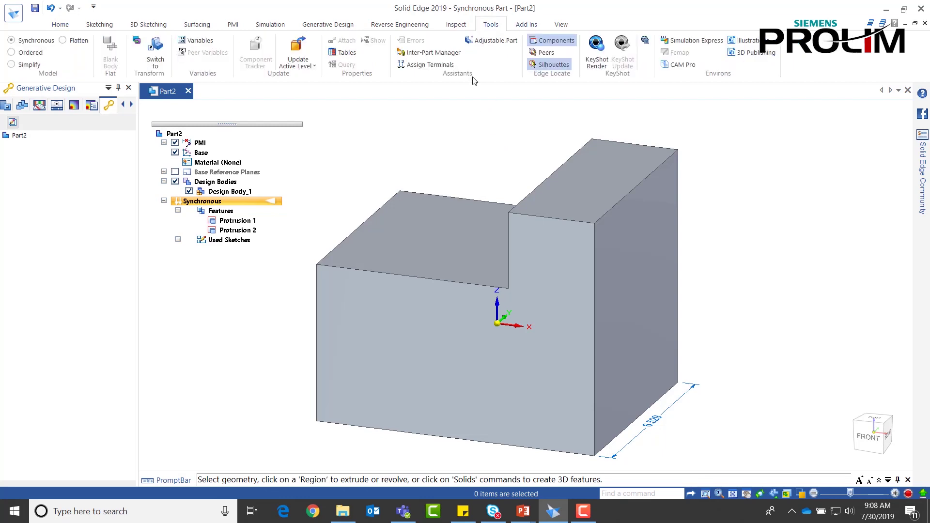
click(160, 63)
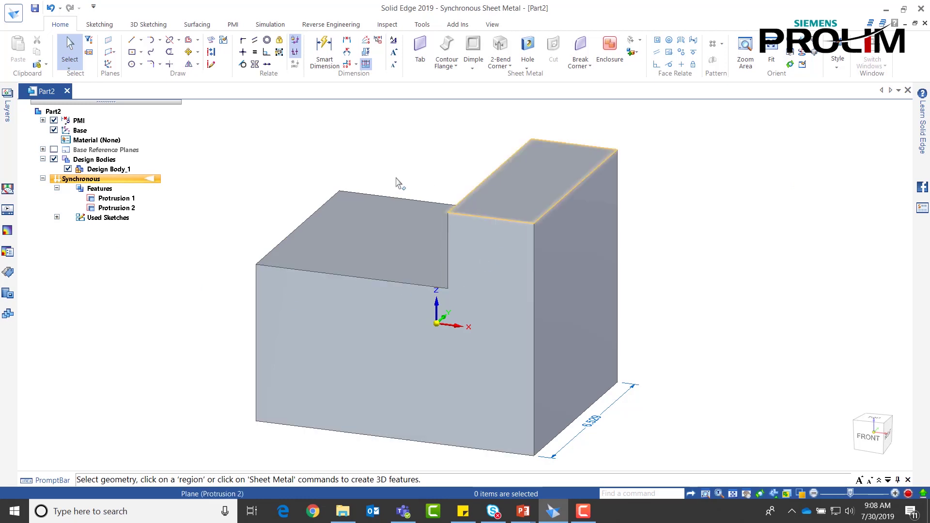
click(421, 24)
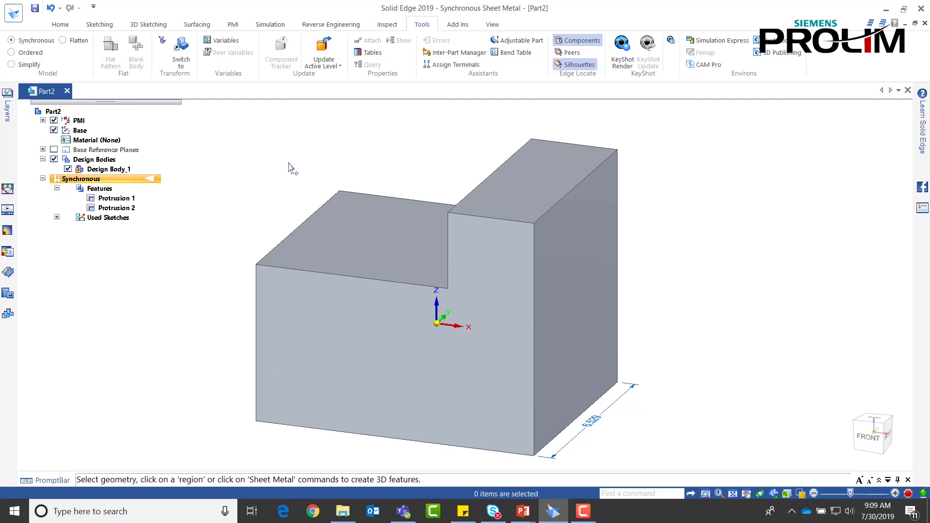
Change to ordered modelling and launch Part to Sheet Metal with its options dialog.
click(22, 54)
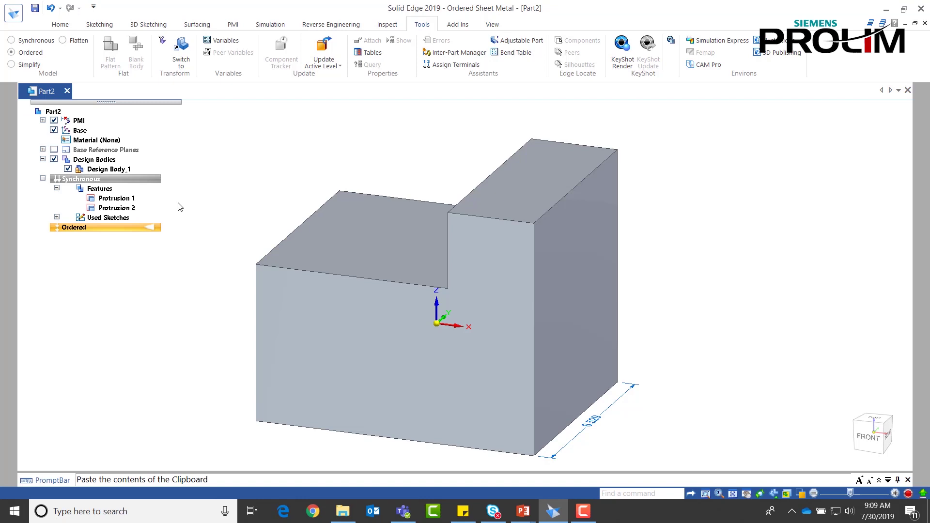
click(248, 26)
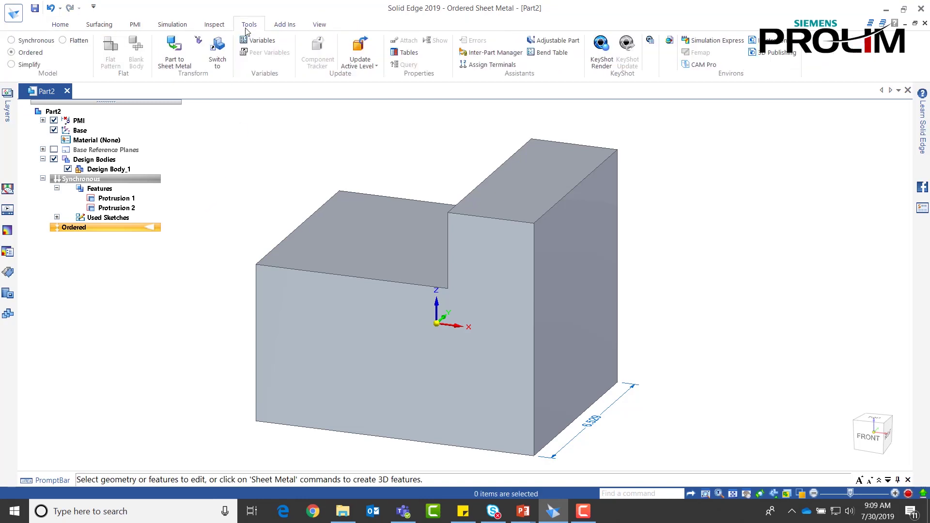
click(185, 57)
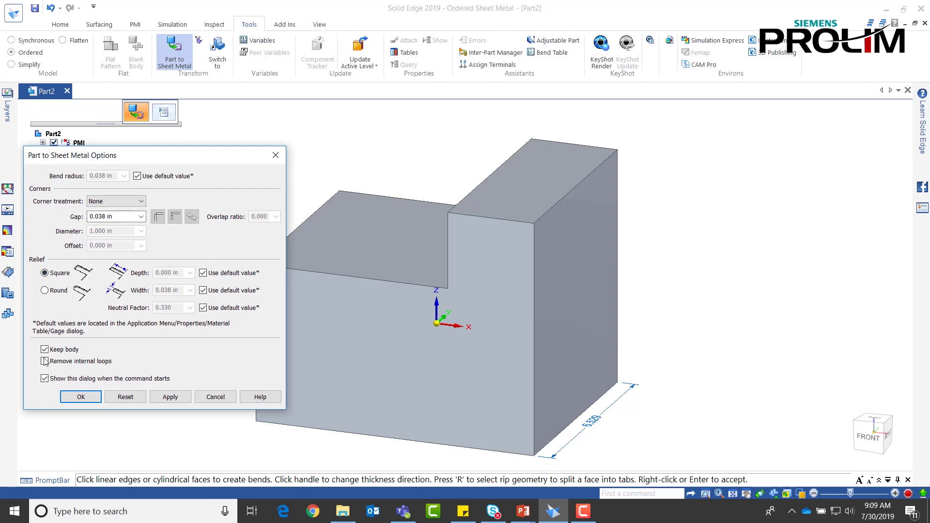
Accept default 0.038 in options and pick the bend edges, lower top face and front face.
click(80, 397)
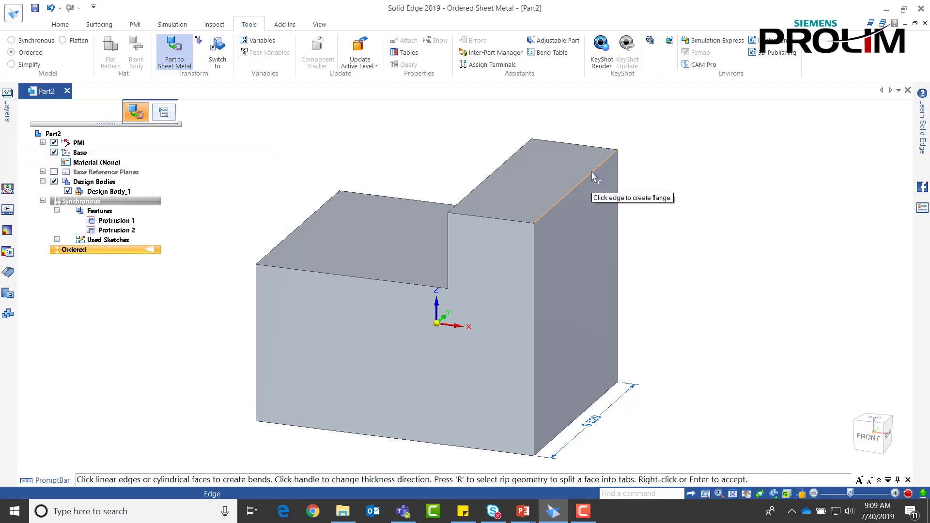
click(592, 177)
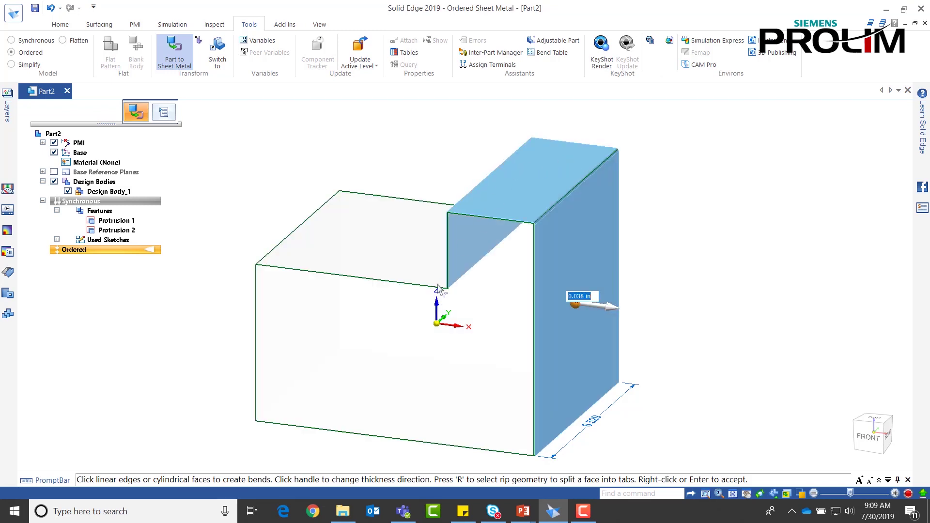
click(465, 281)
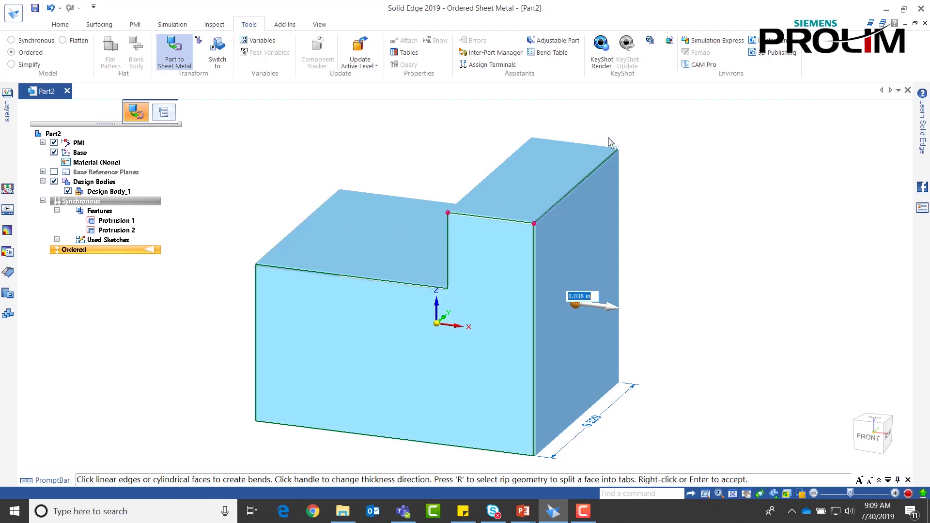
click(517, 223)
click(599, 152)
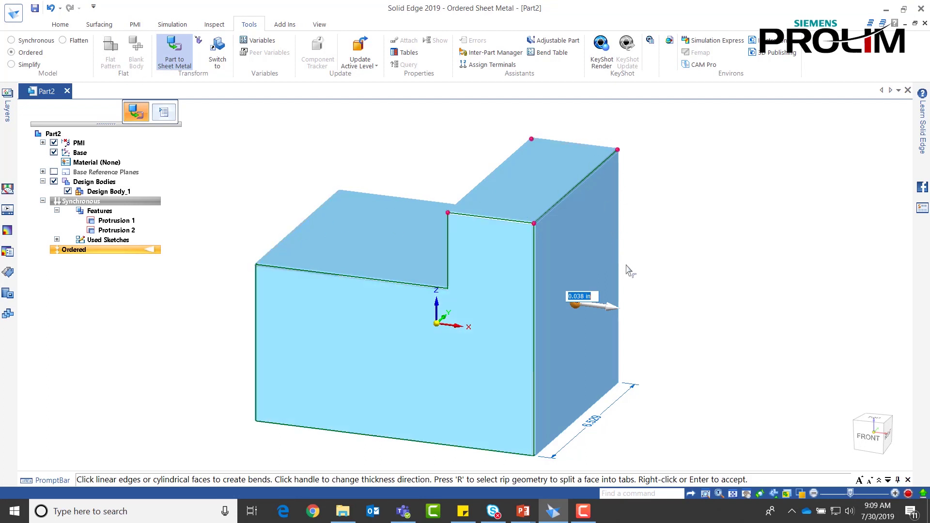
click(534, 223)
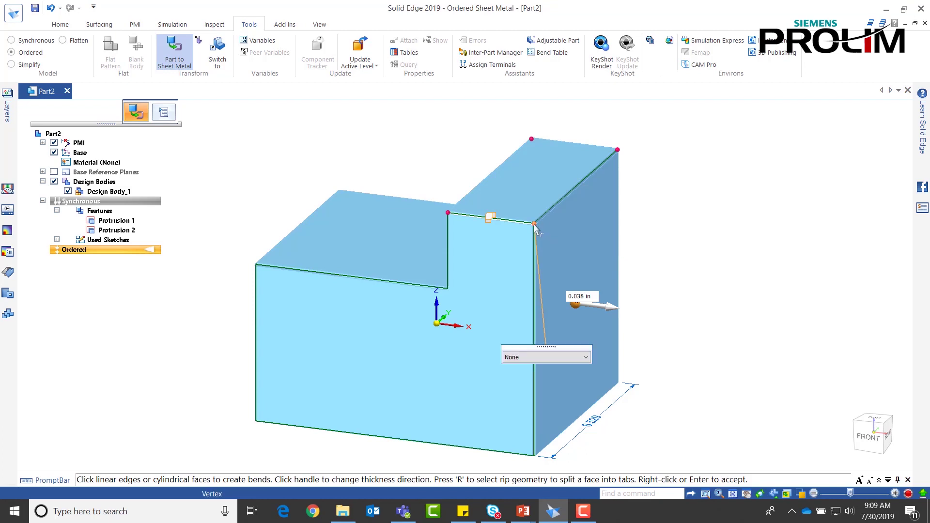
Set the inner step corner to Closed and the top-right corner to Open.
click(534, 356)
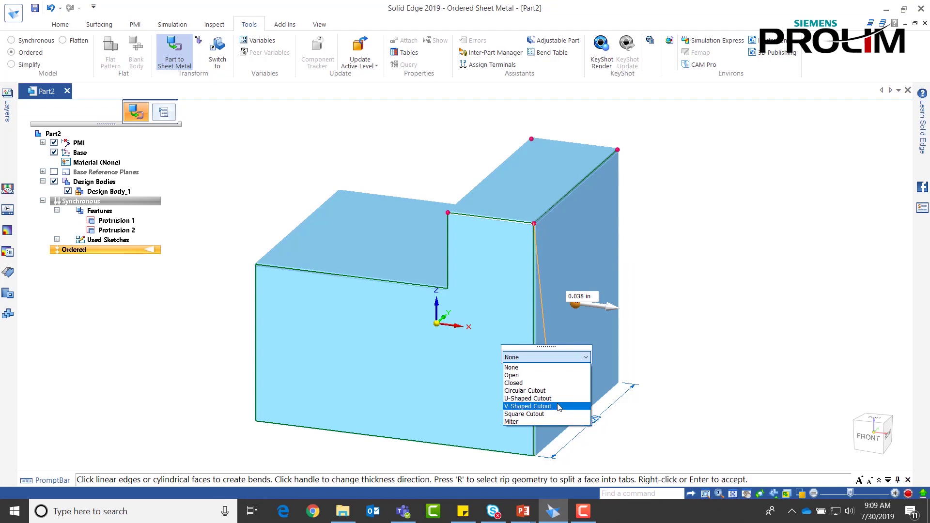
click(514, 382)
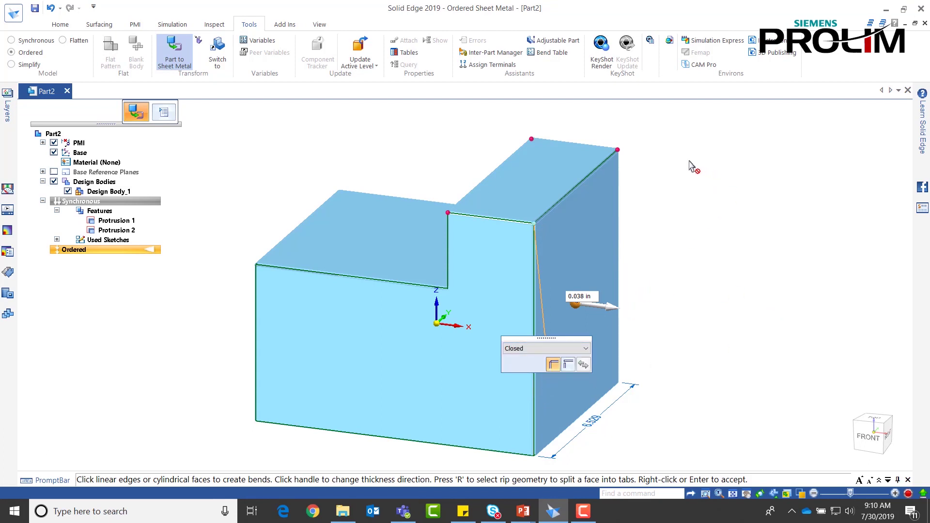
click(619, 152)
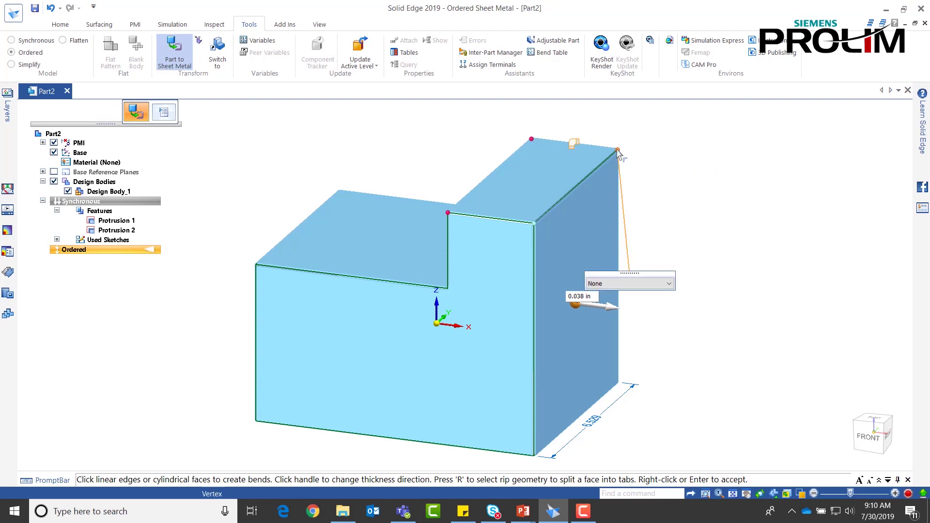
click(609, 284)
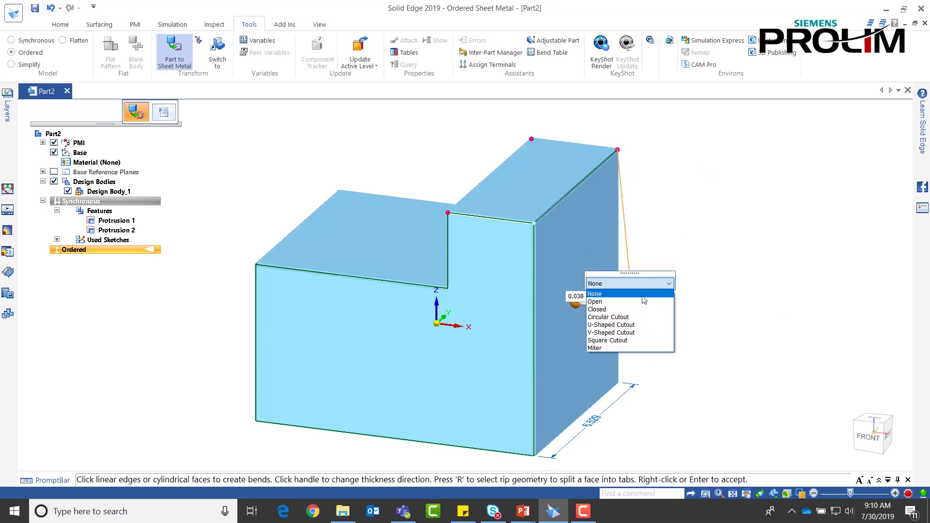
click(643, 301)
click(722, 213)
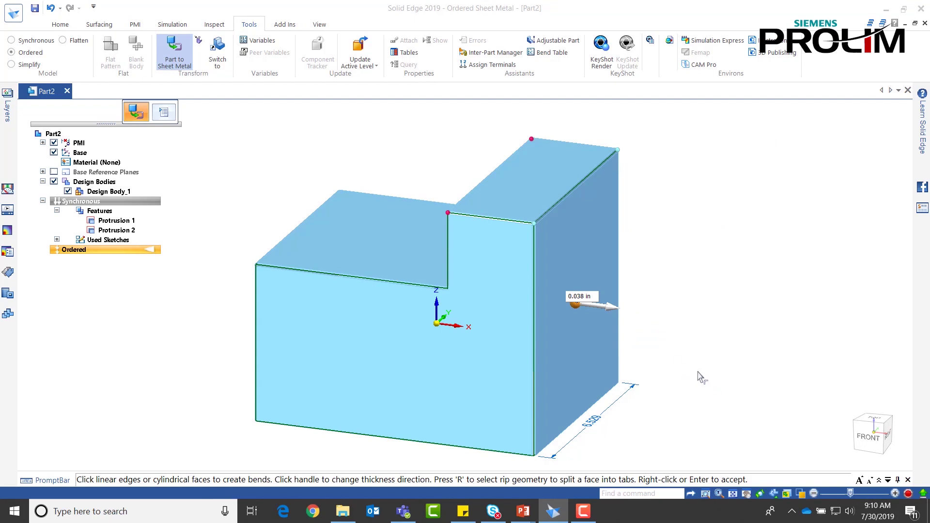
Keep the 0.038 in thickness pointing outward and accept the sheet metal conversion.
click(608, 309)
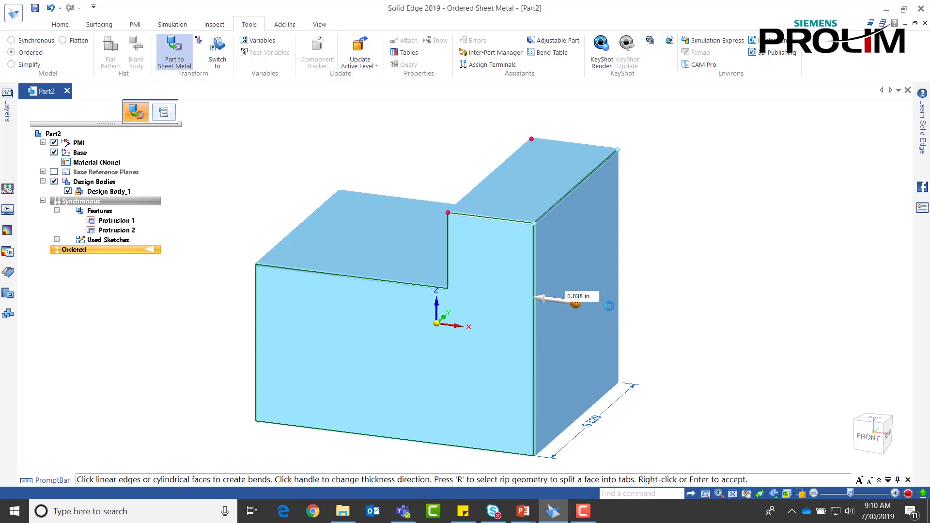
click(543, 304)
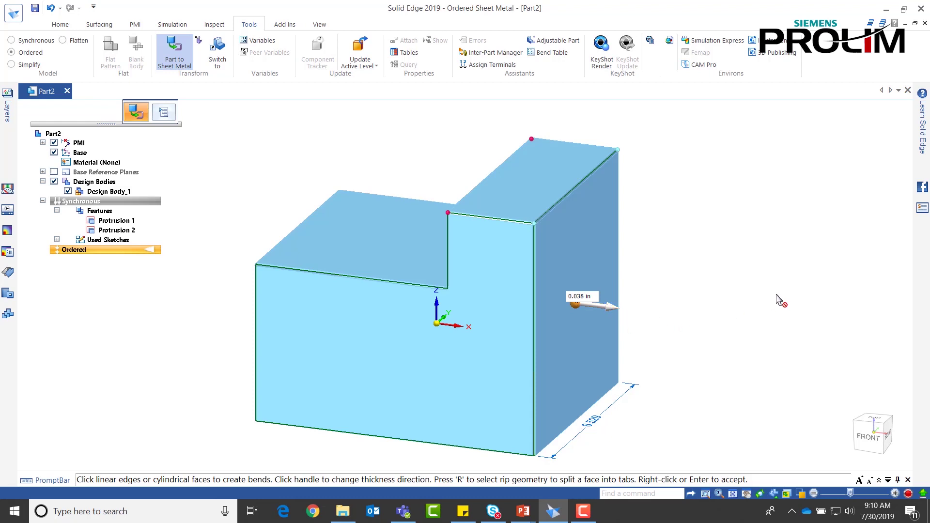
right_click(728, 205)
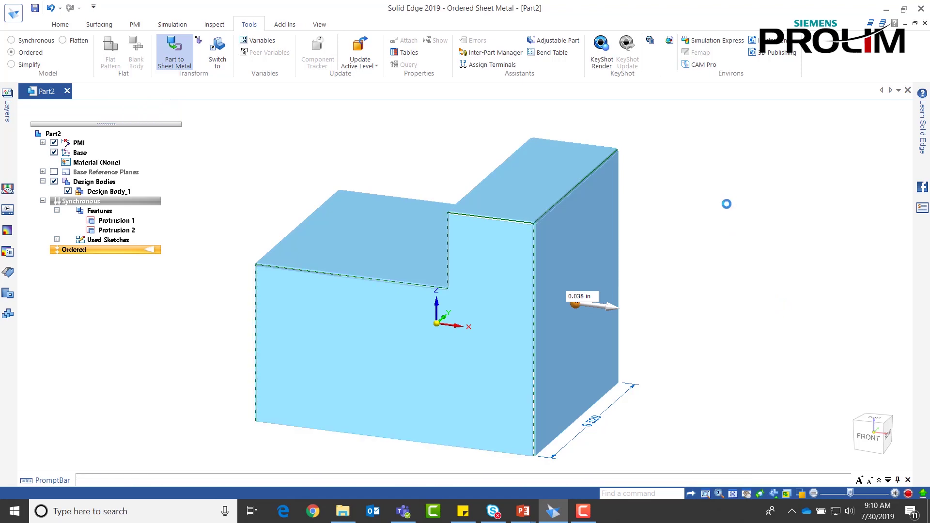
Create a 20.155 by 21.761 flat pattern from the top face and edge, hiding Flat Body_1.
middle_drag(558, 297, 602, 307)
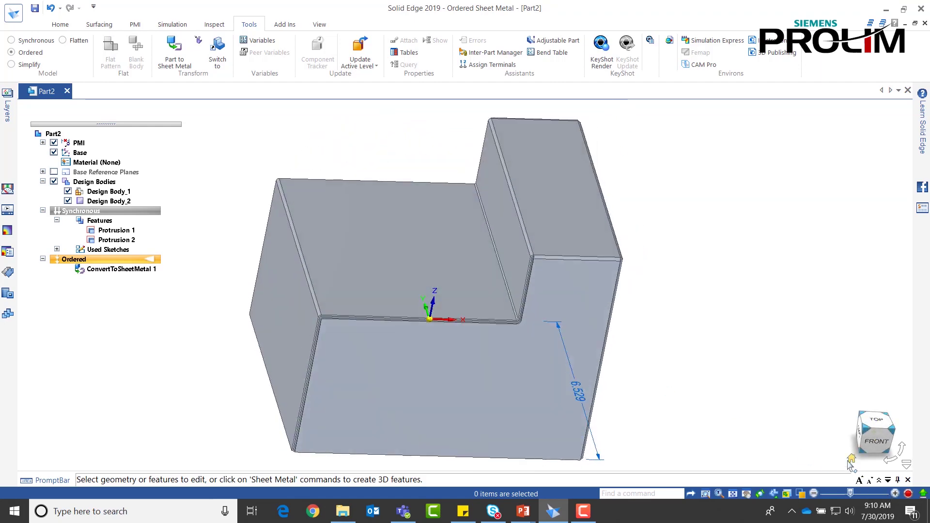
click(852, 467)
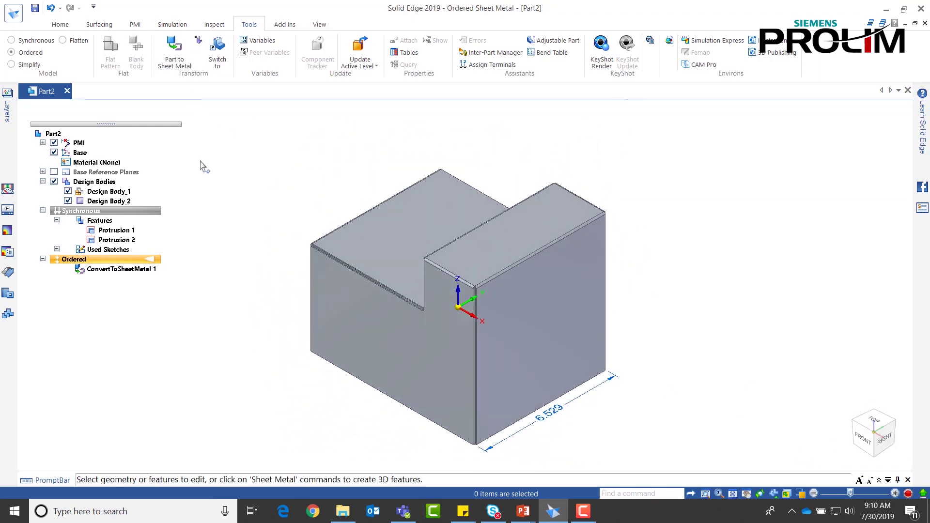
click(63, 40)
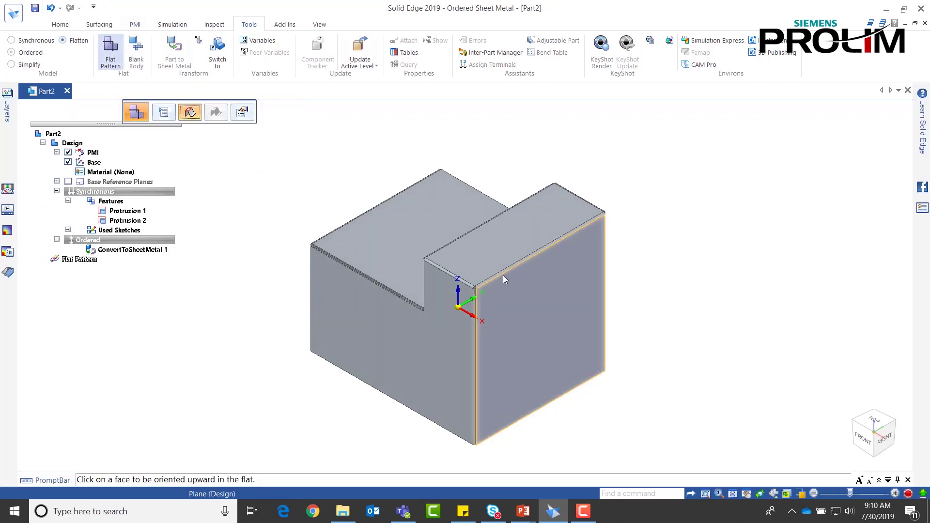
click(504, 239)
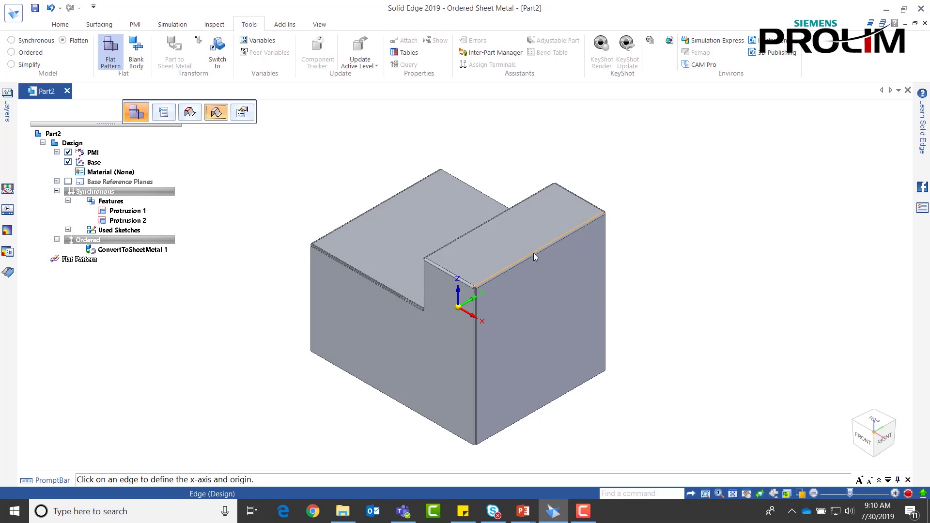
click(533, 253)
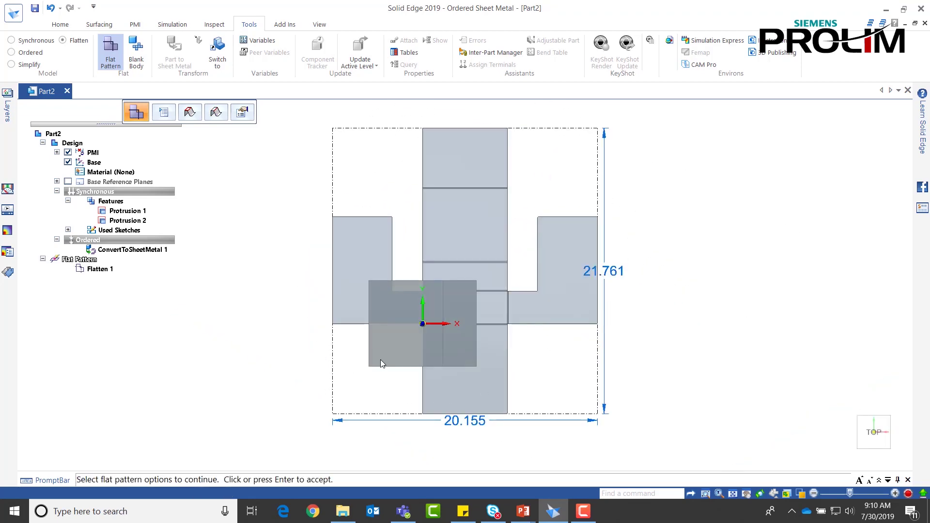
click(380, 362)
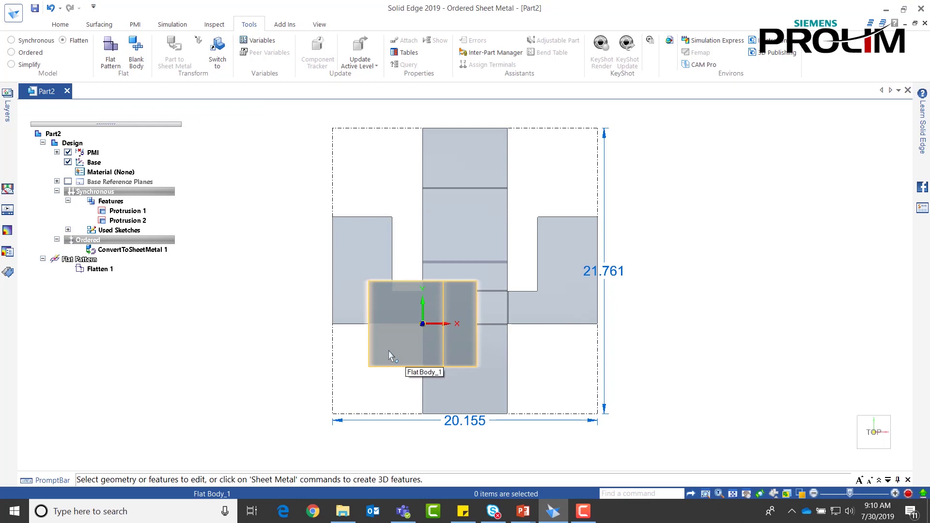
right_click(391, 357)
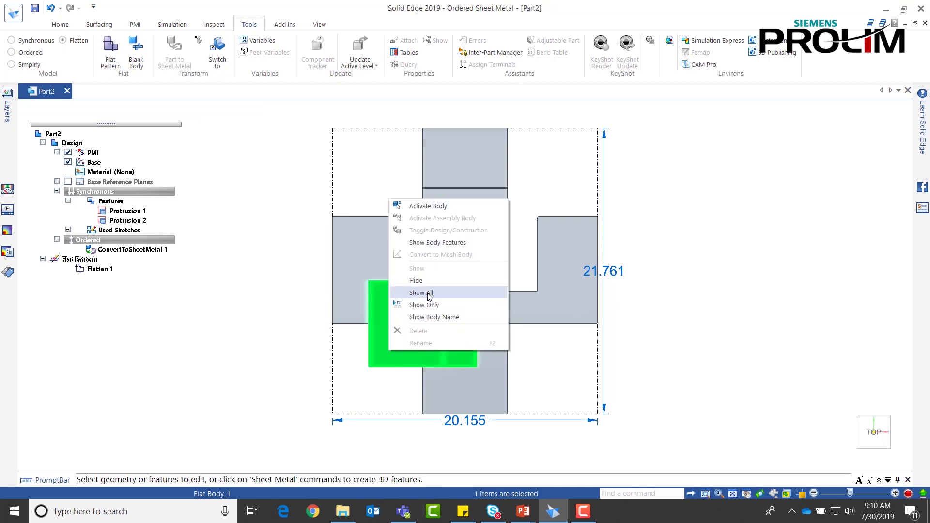
click(419, 280)
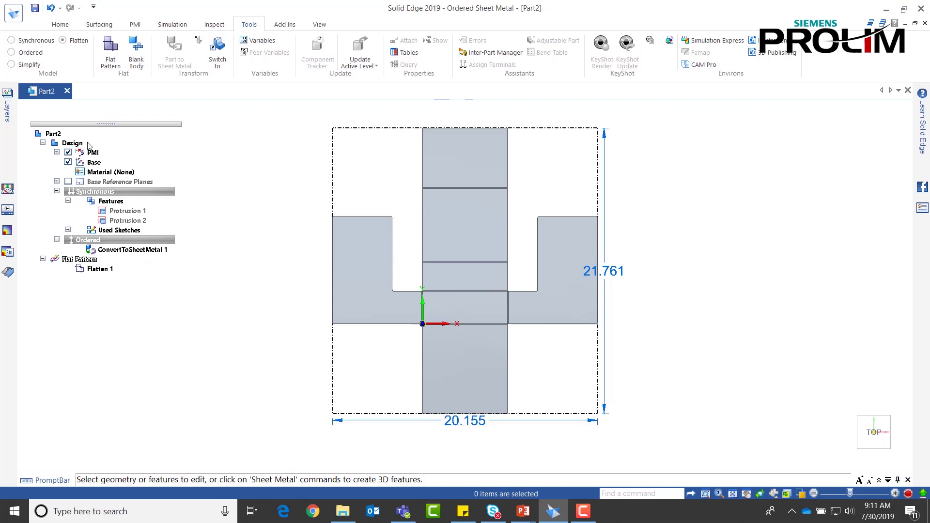
Pull the design body's right end face outward to lengthen the L-shaped block.
click(109, 193)
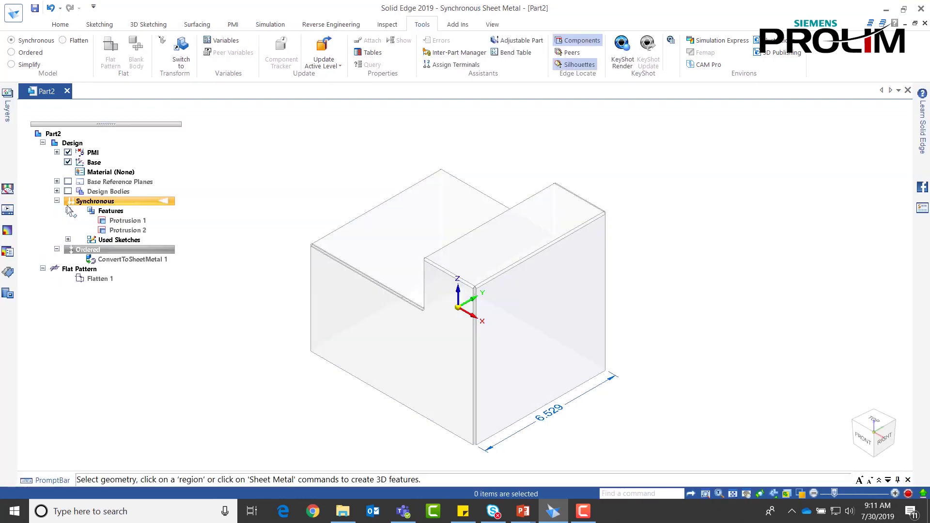
click(68, 191)
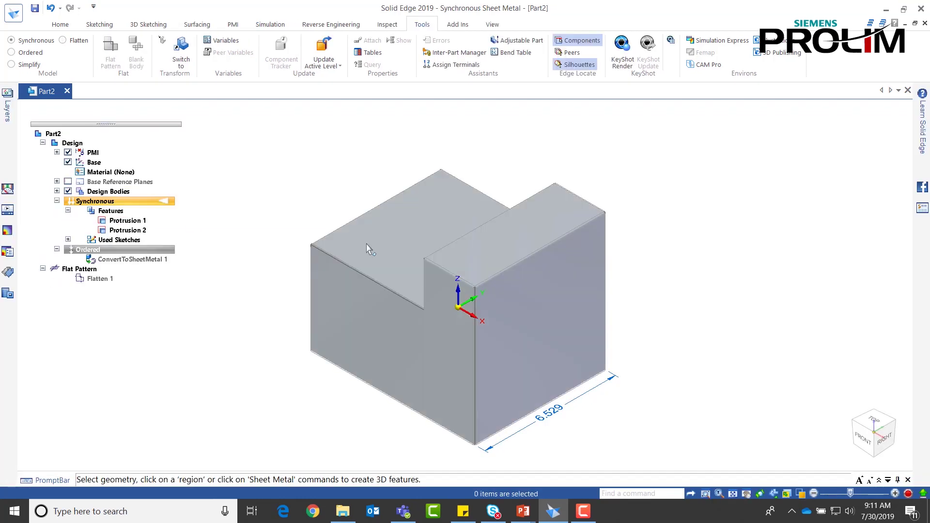
click(564, 289)
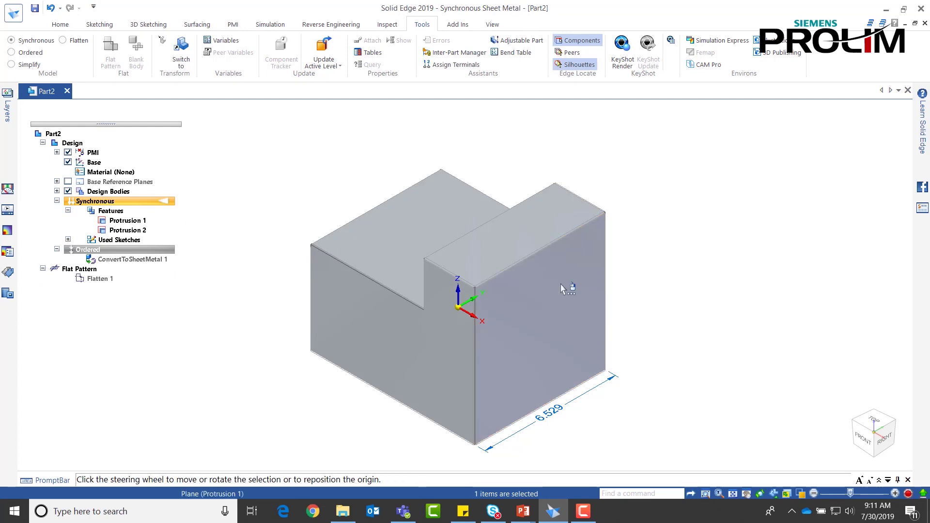
click(572, 293)
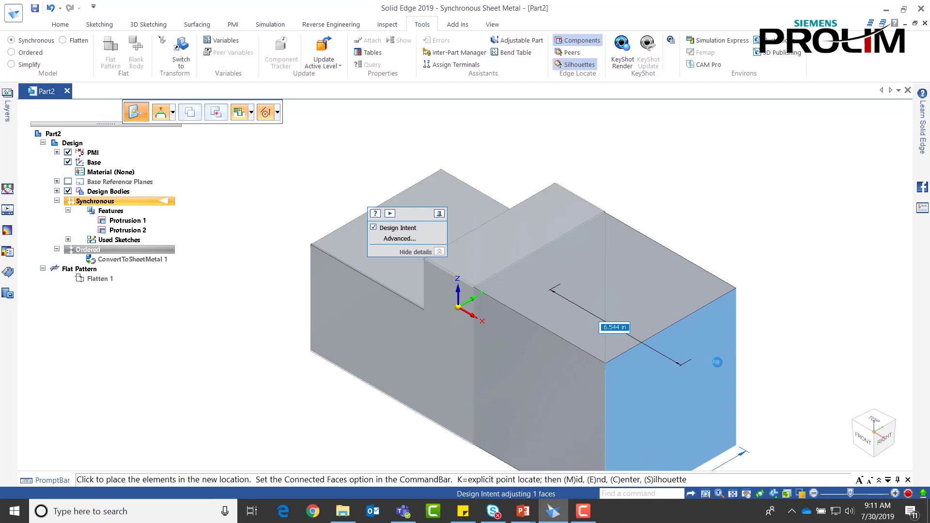
click(693, 352)
click(388, 143)
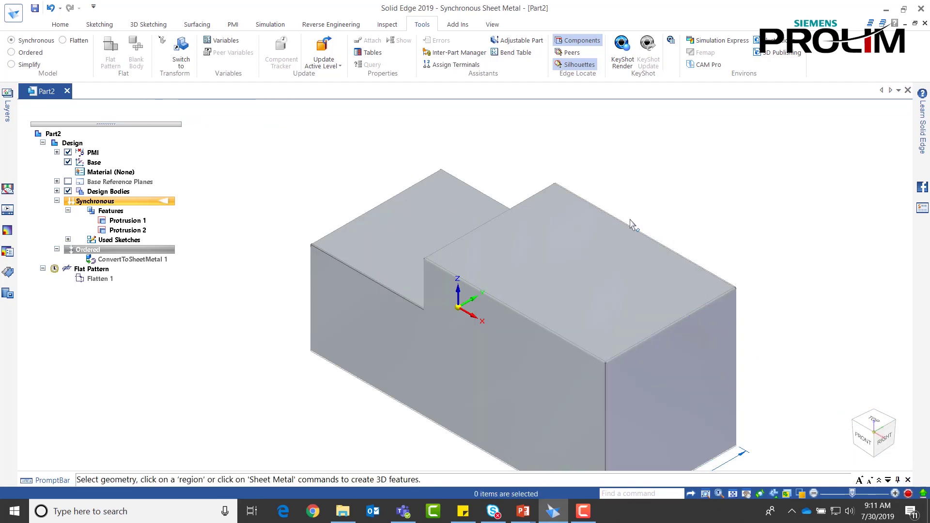
scroll(613, 228, down, 3)
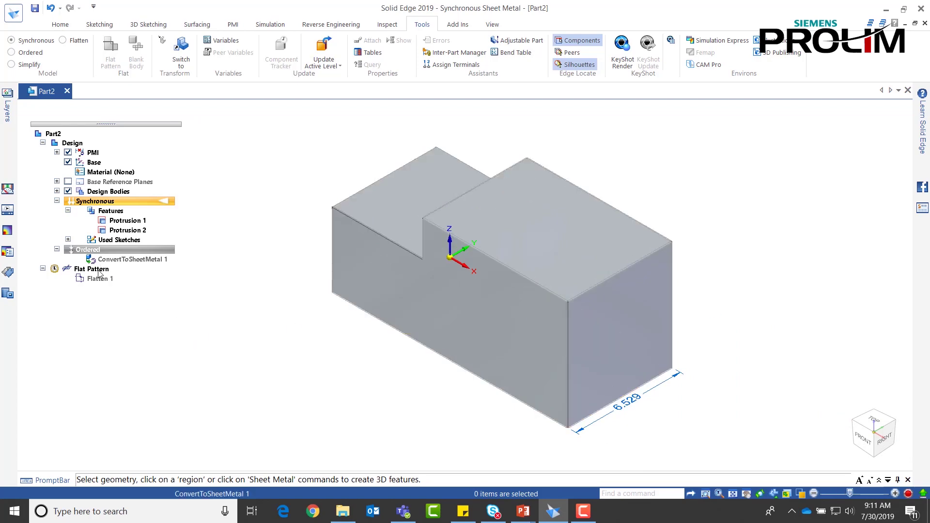
Return to the flat pattern, hide the flat body, and zoom to the 20.155 by 28.305 result.
click(62, 40)
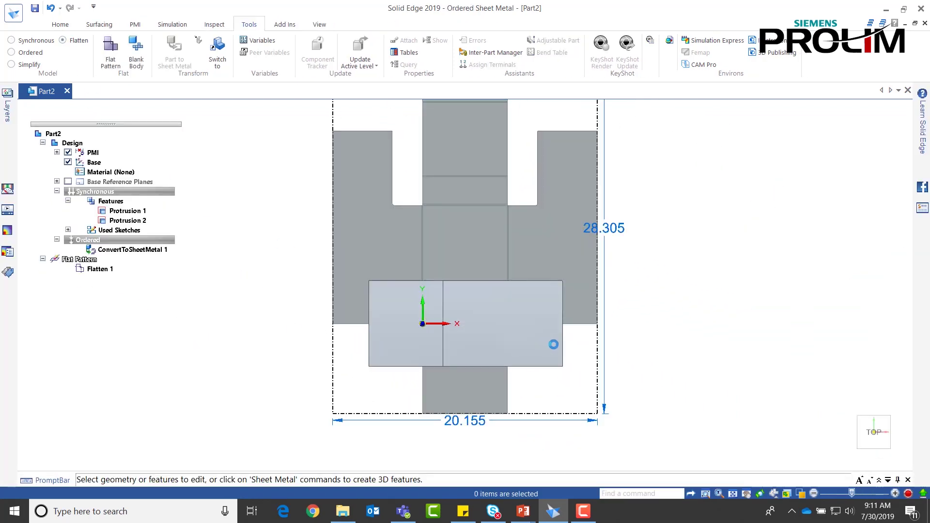
right_click(554, 354)
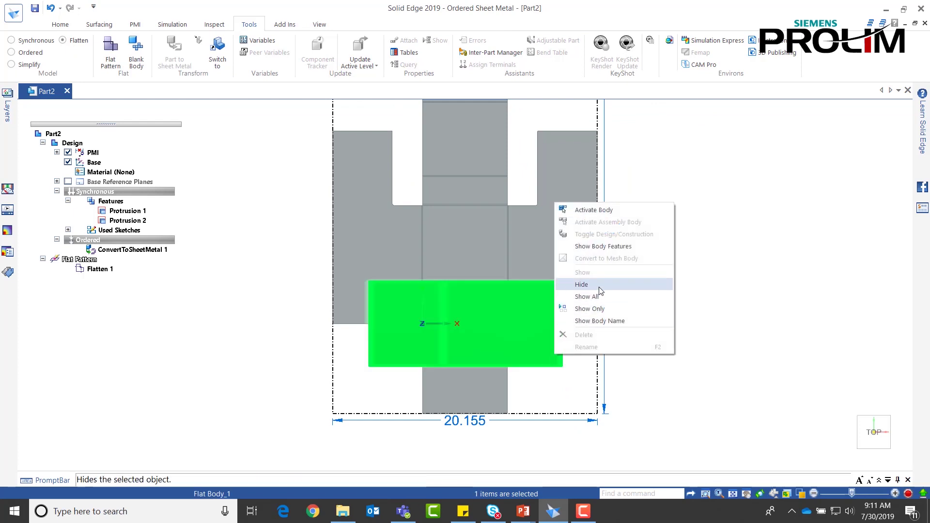
click(598, 287)
scroll(576, 405, up, 1)
scroll(577, 405, down, 2)
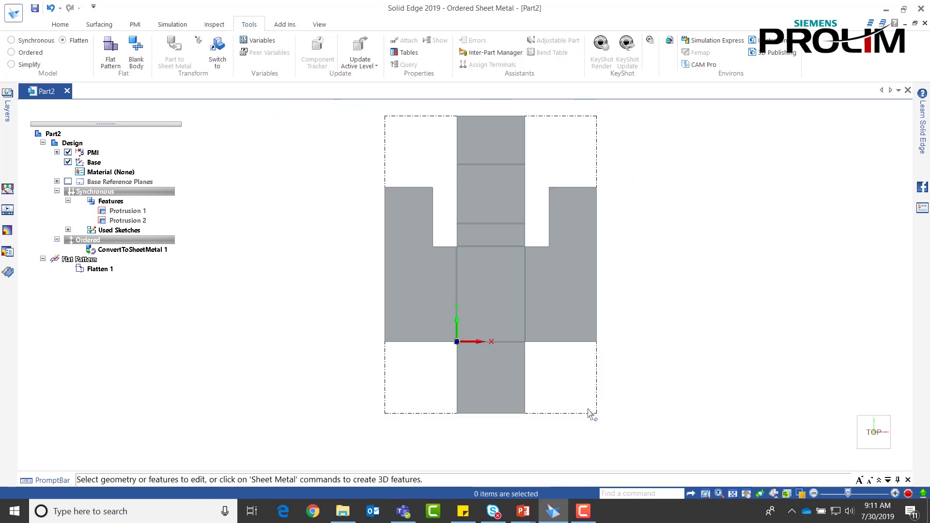
scroll(545, 353, up, 1)
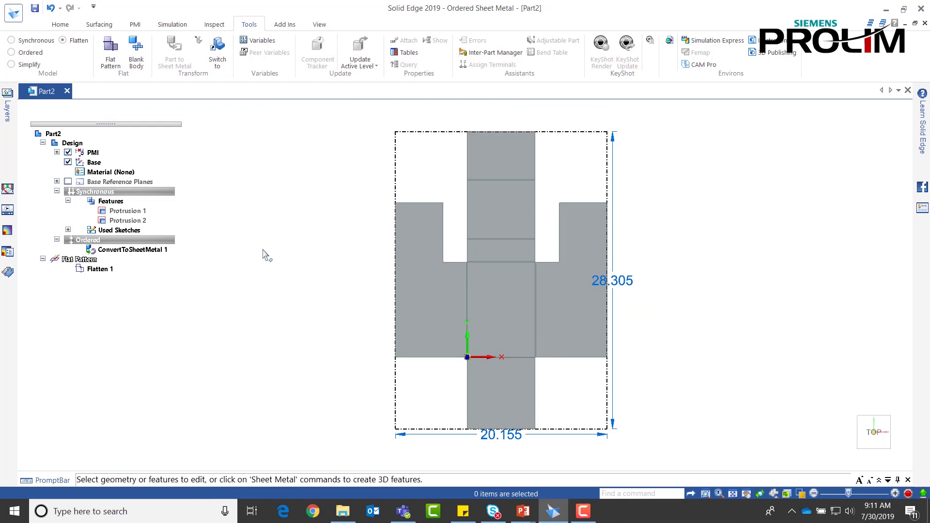